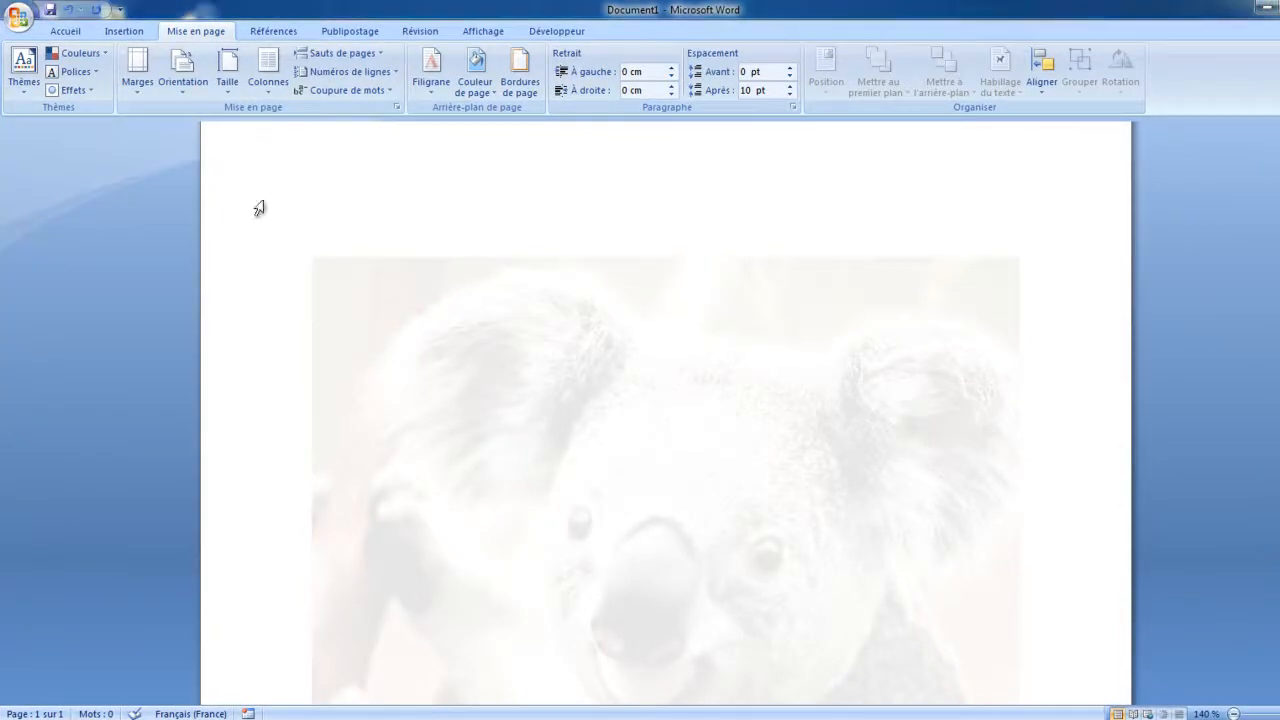
Insert the Koala picture from the Échantillons d'images folder and enlarge it to about 5.8 cm high by 7.73 cm wide
{"action": "left_click", "coordinate": [125, 32]}
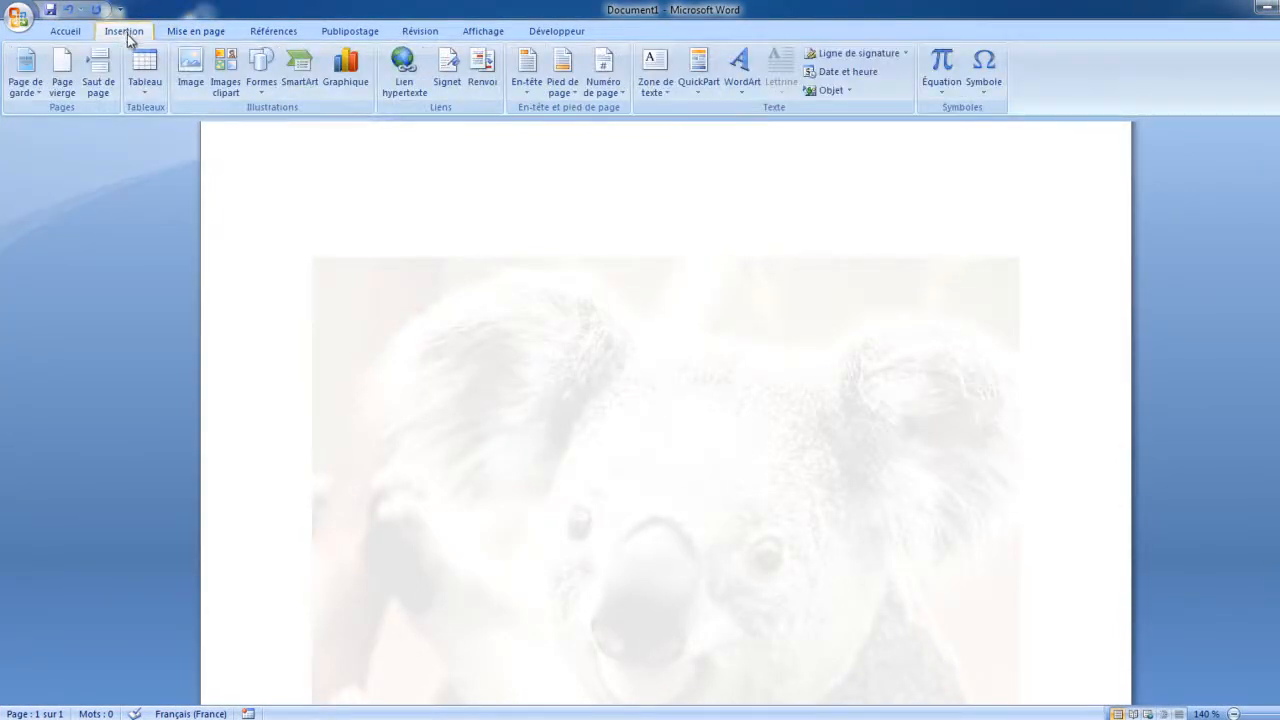
{"action": "left_click", "coordinate": [190, 70]}
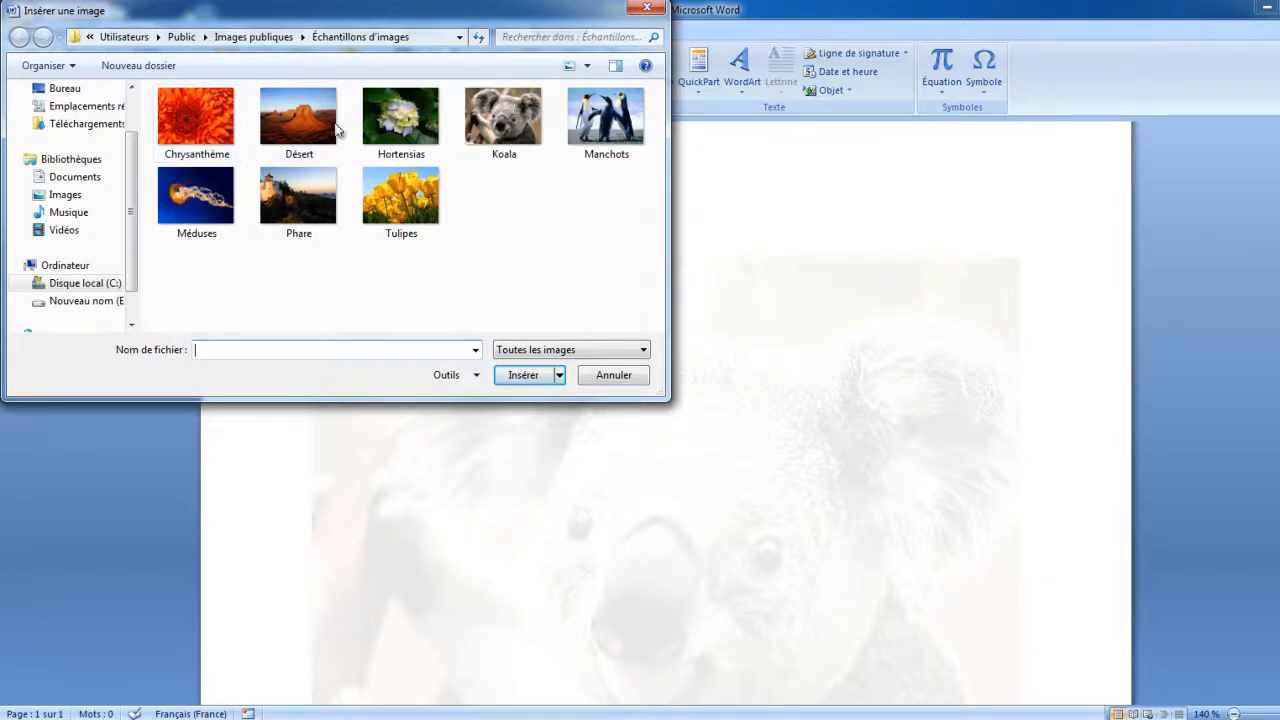
{"action": "double_click", "coordinate": [513, 129]}
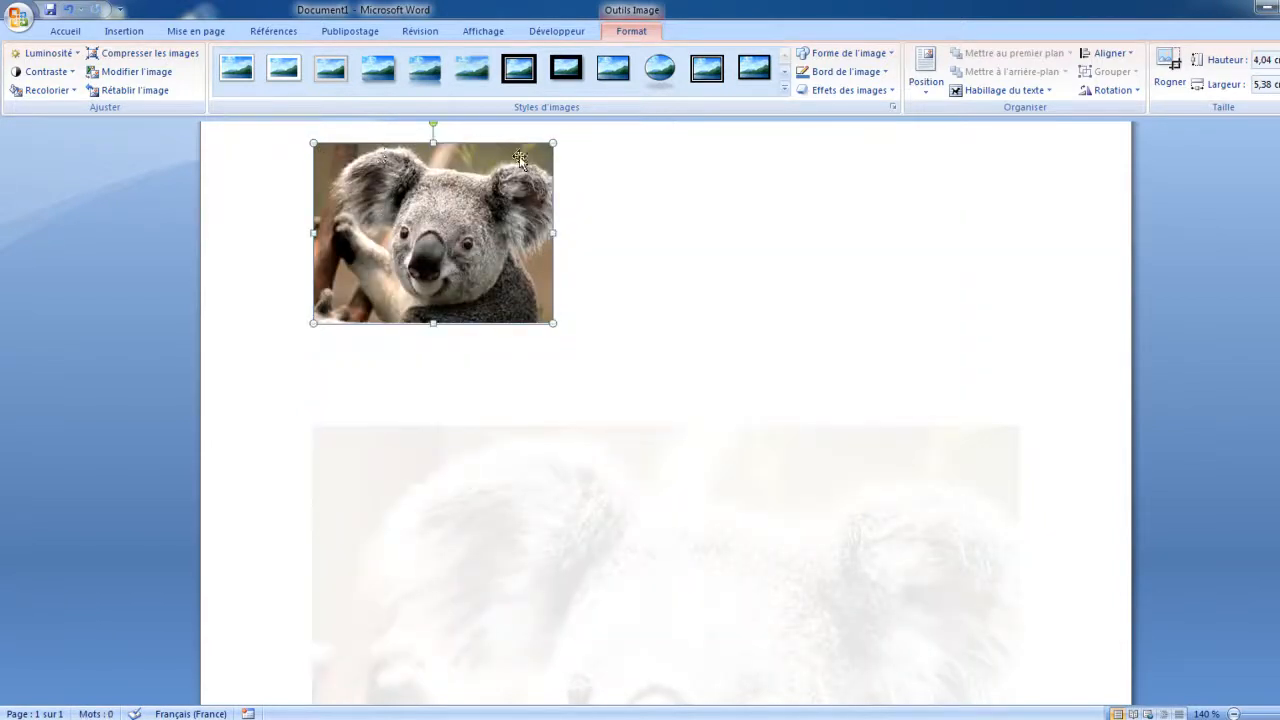
{"action": "left_click_drag", "start_coordinate": [553, 323], "coordinate": [600, 406]}
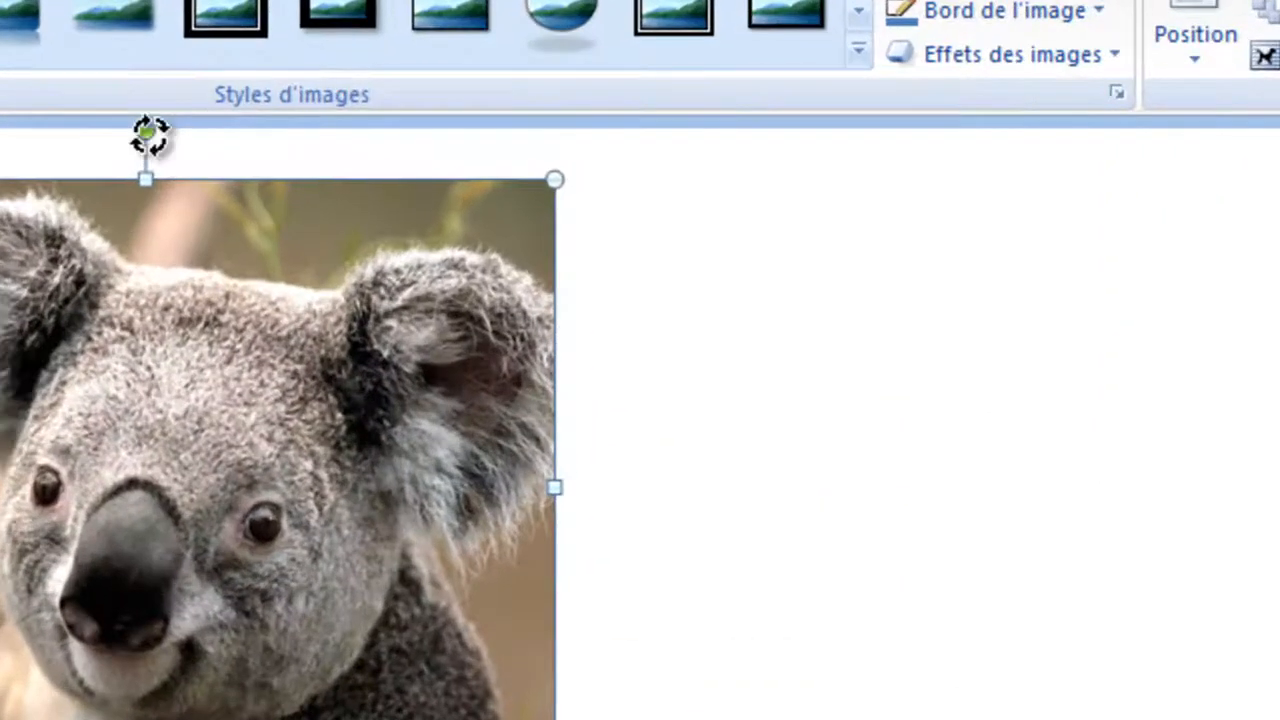
Rotate the koala picture clockwise by roughly 50 degrees
{"action": "left_click_drag", "start_coordinate": [426, 131], "coordinate": [522, 158]}
{"action": "left_click_drag", "start_coordinate": [334, 198], "coordinate": [389, 369]}
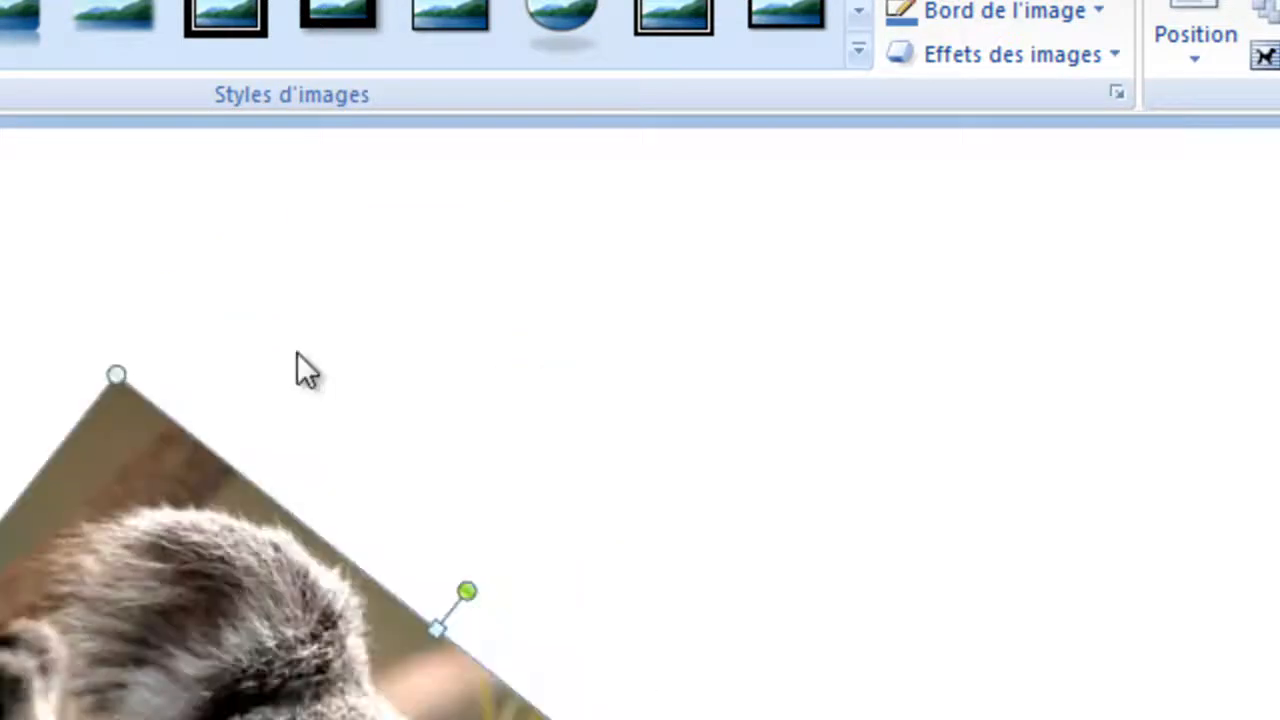
{"action": "left_click_drag", "start_coordinate": [463, 585], "coordinate": [630, 540]}
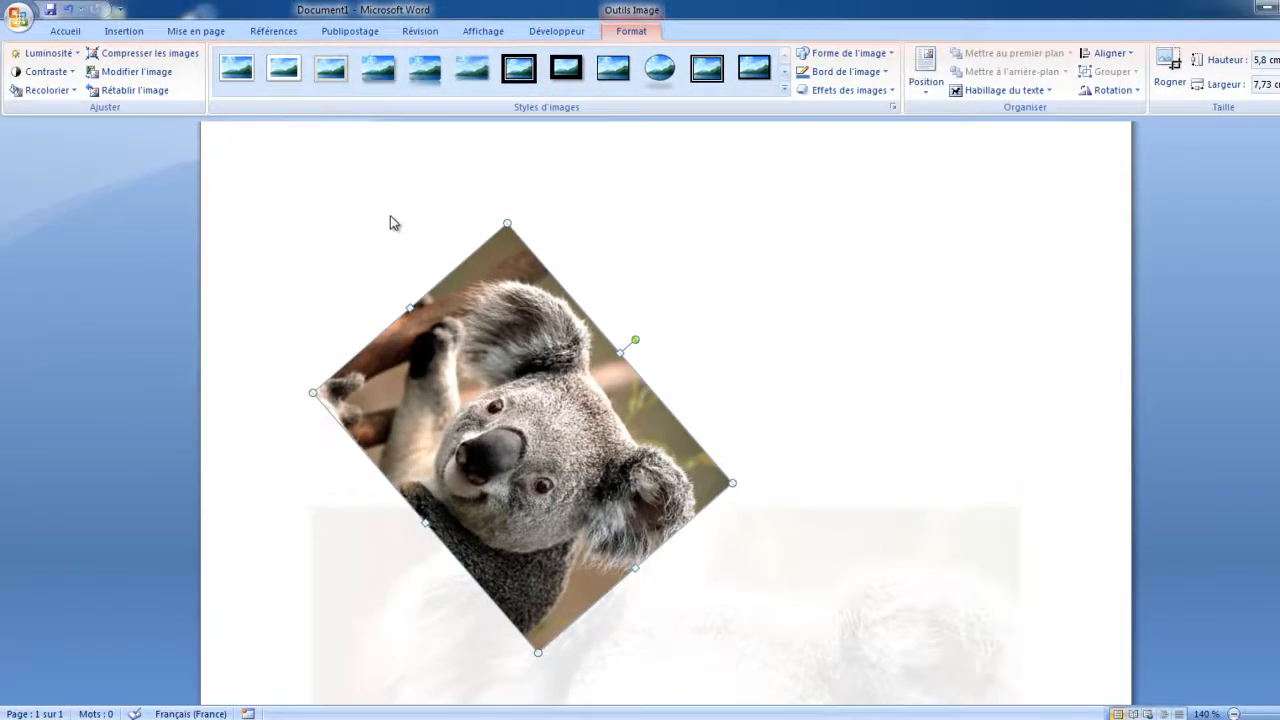
Add the text "Les images" on the same line, in front of the koala picture
{"action": "double_click", "coordinate": [384, 226]}
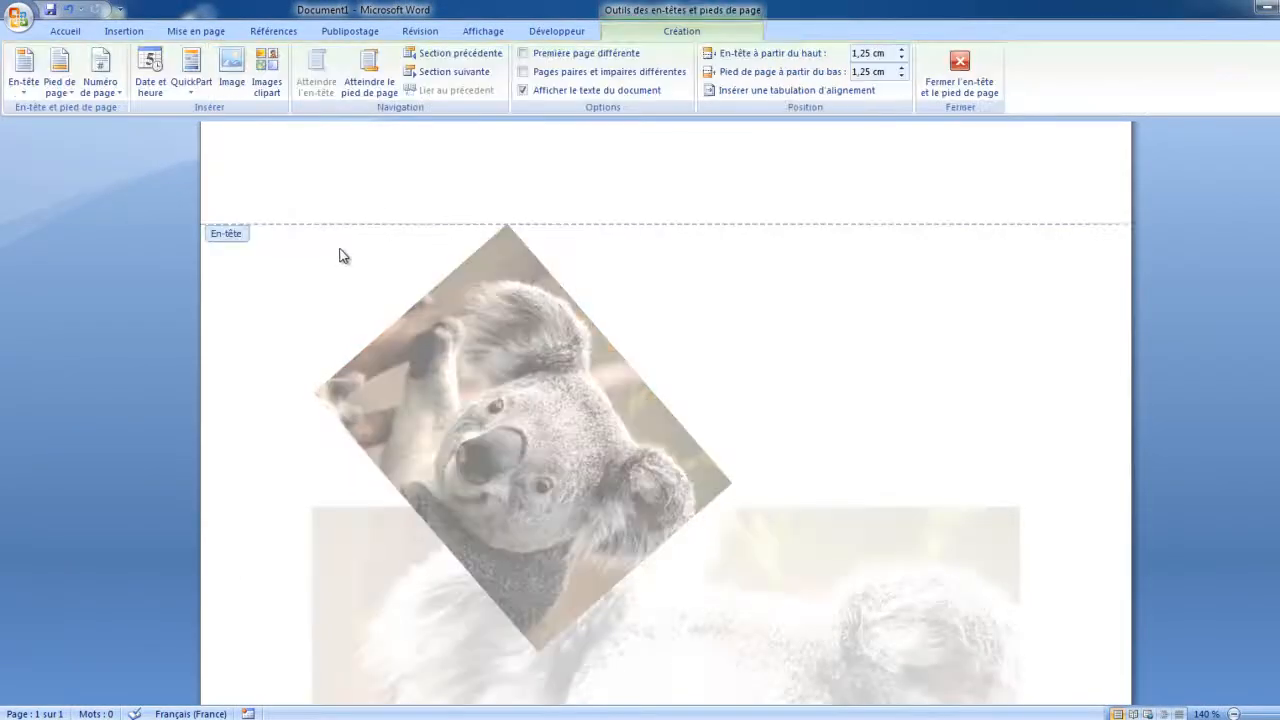
{"action": "double_click", "coordinate": [338, 260]}
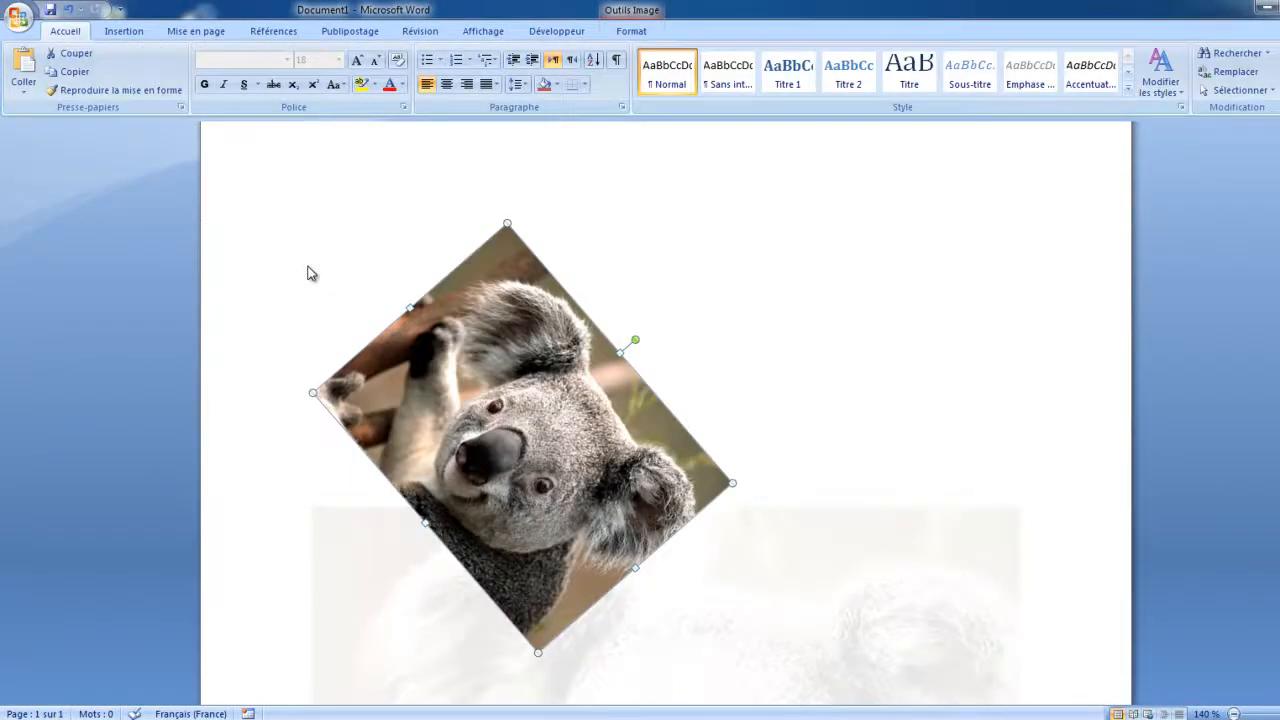
{"action": "left_click", "coordinate": [283, 398]}
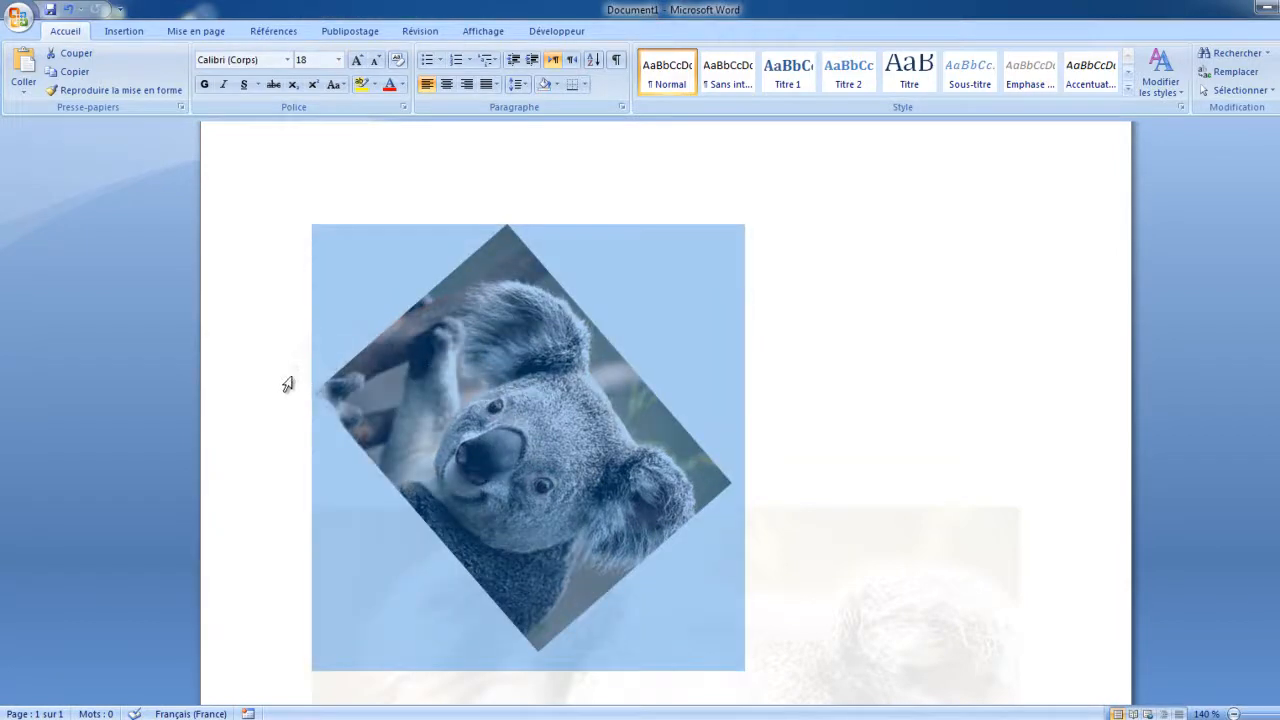
{"action": "left_click", "coordinate": [305, 336]}
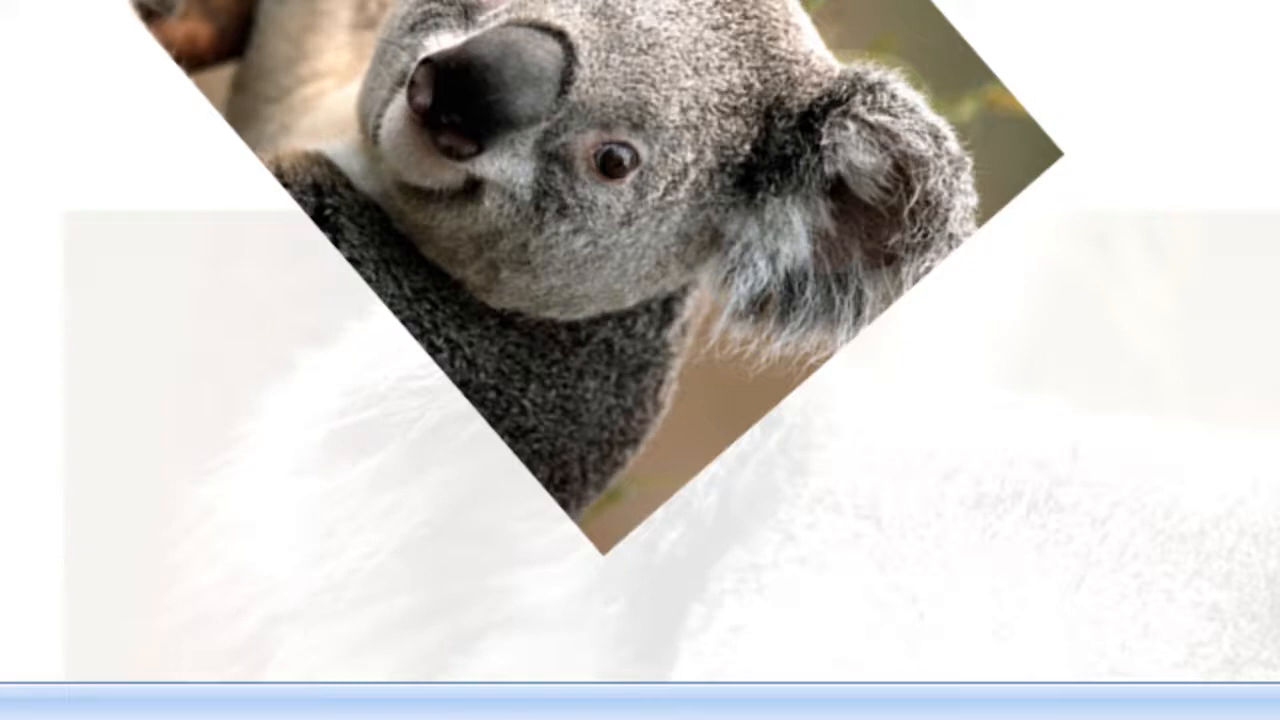
{"action": "type", "text": "les ima"}
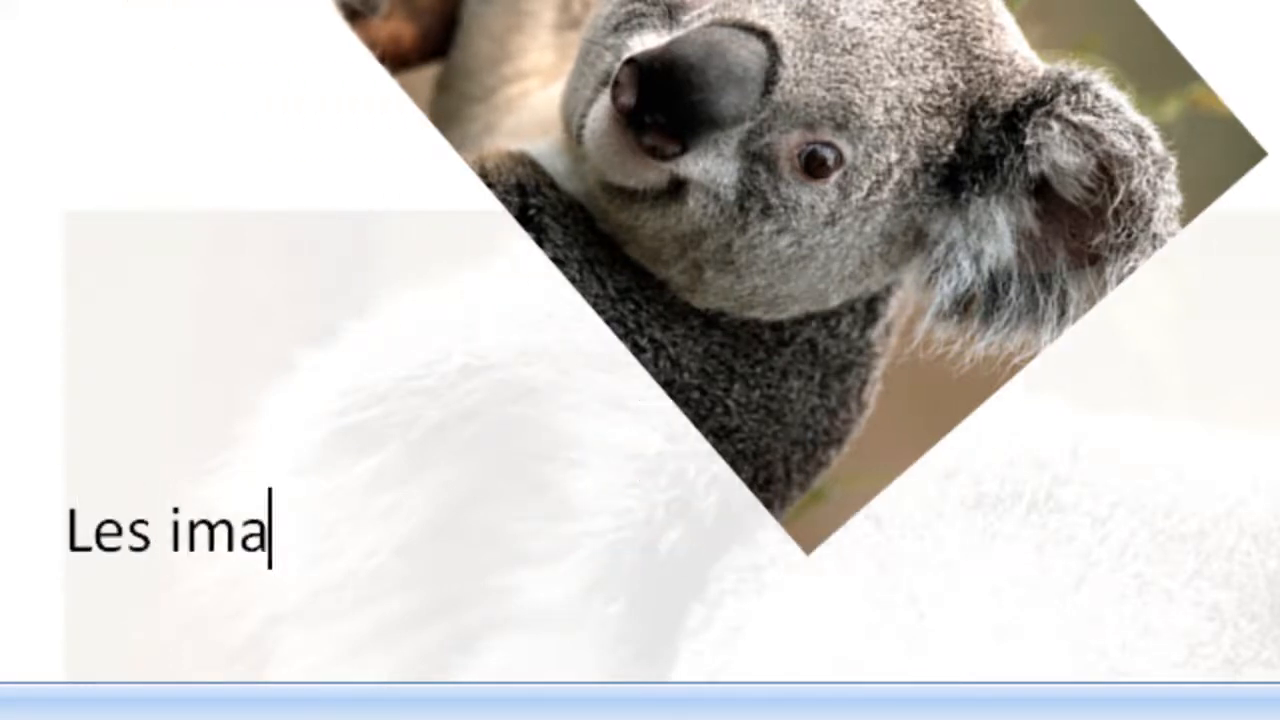
{"action": "type", "text": "ges"}
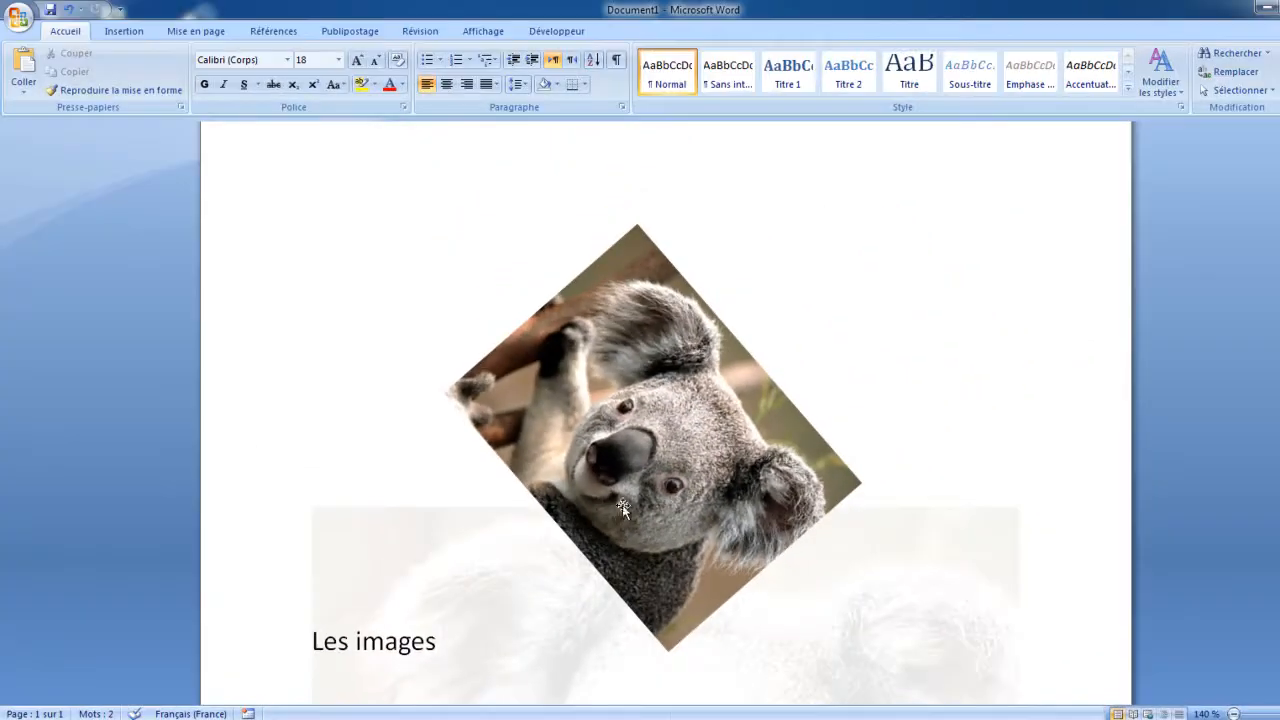
Try to move the inline koala picture, and shrink it to about 3.49 cm high by 4.66 cm wide
{"action": "left_click_drag", "start_coordinate": [622, 508], "coordinate": [477, 418]}
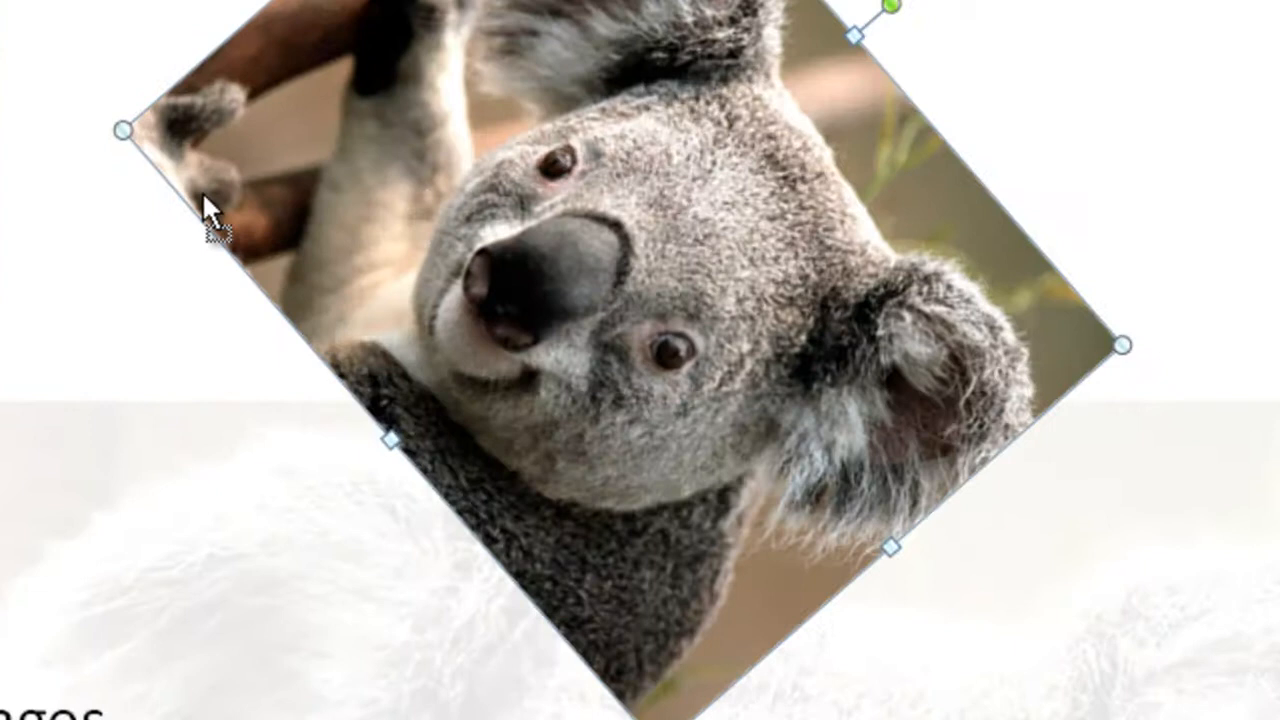
{"action": "left_click_drag", "start_coordinate": [203, 195], "coordinate": [181, 200]}
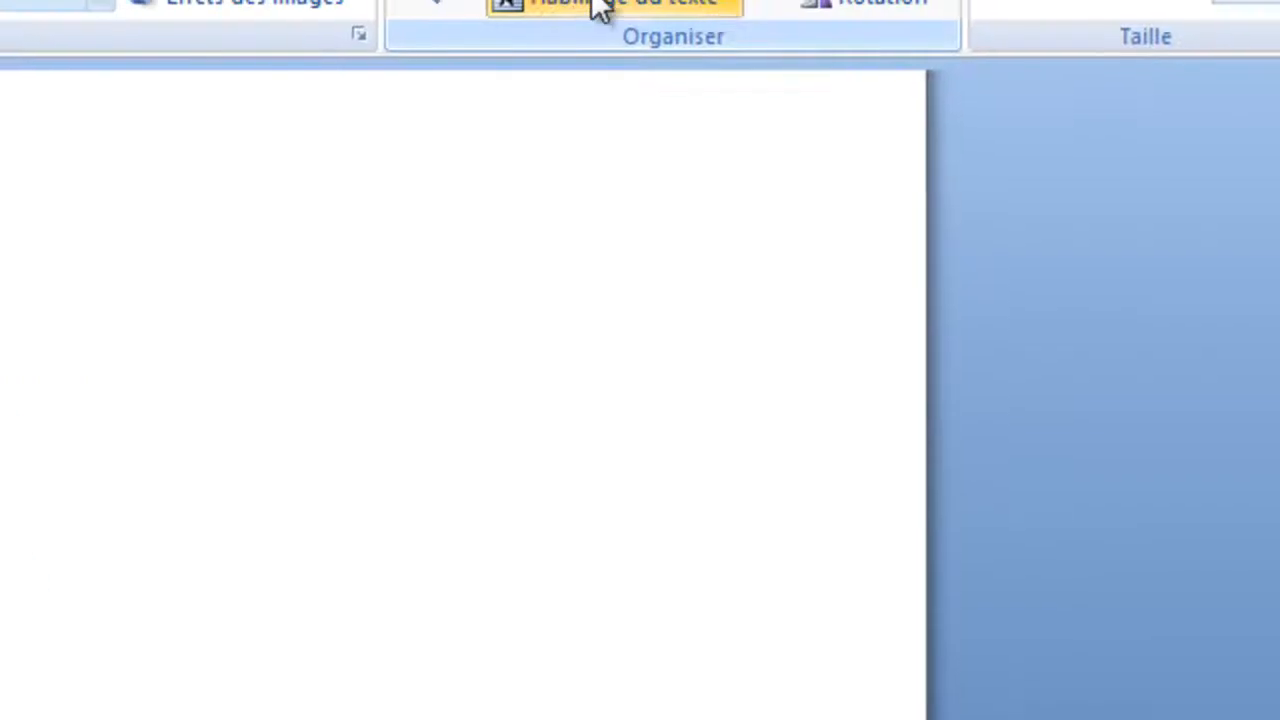
Set the koala picture's text wrapping to Au travers and move it up and to the right, clear of "Les images"
{"action": "left_click", "coordinate": [737, 12]}
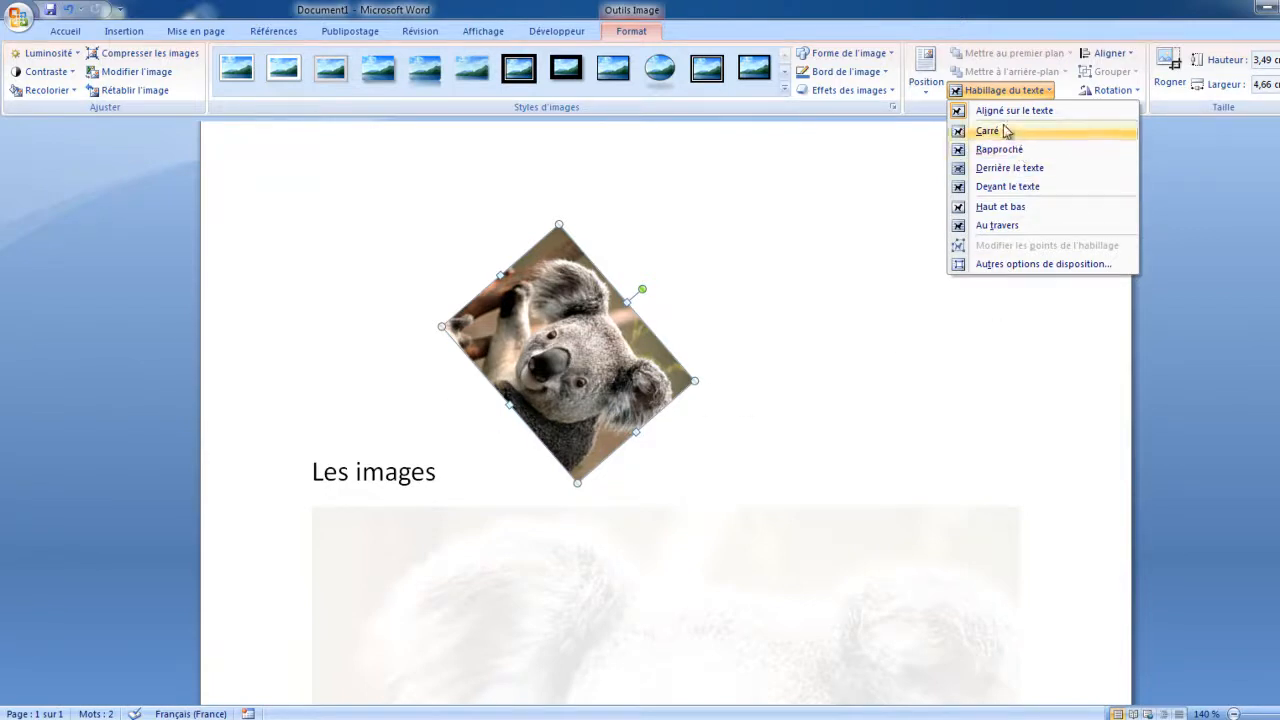
{"action": "left_click", "coordinate": [995, 228]}
{"action": "left_click_drag", "start_coordinate": [568, 366], "coordinate": [643, 357]}
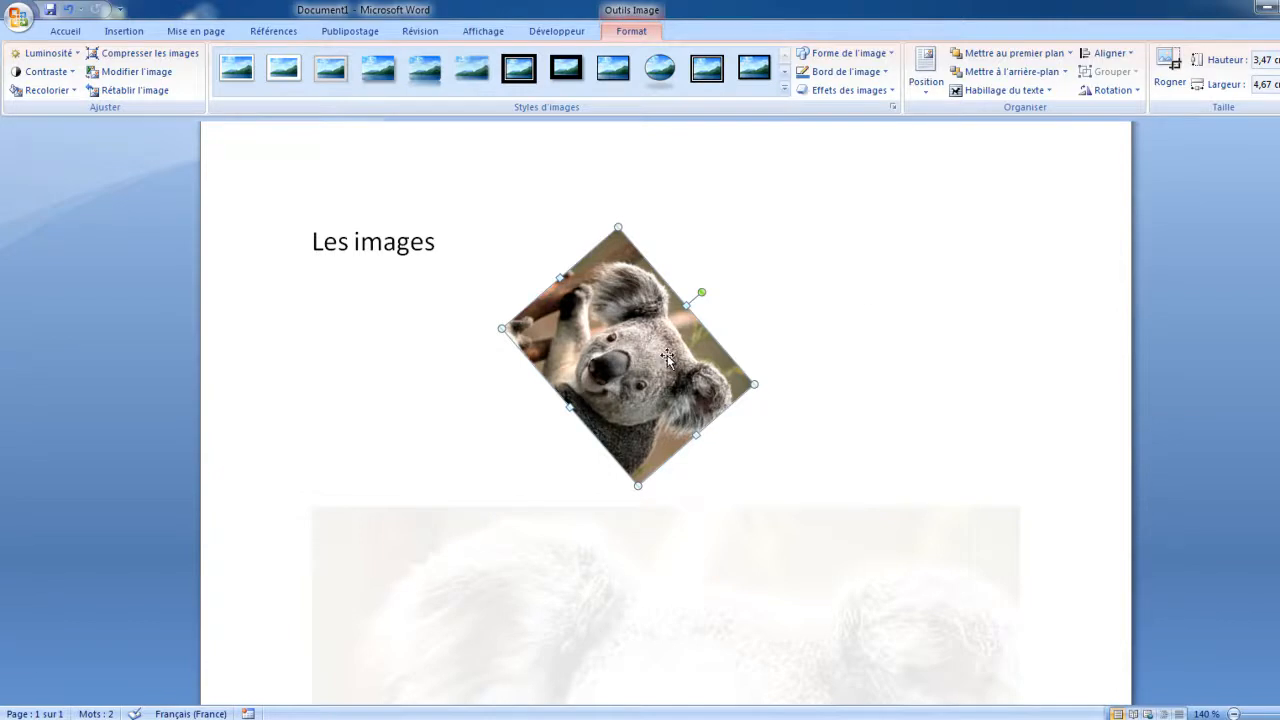
{"action": "left_click_drag", "start_coordinate": [664, 361], "coordinate": [722, 311]}
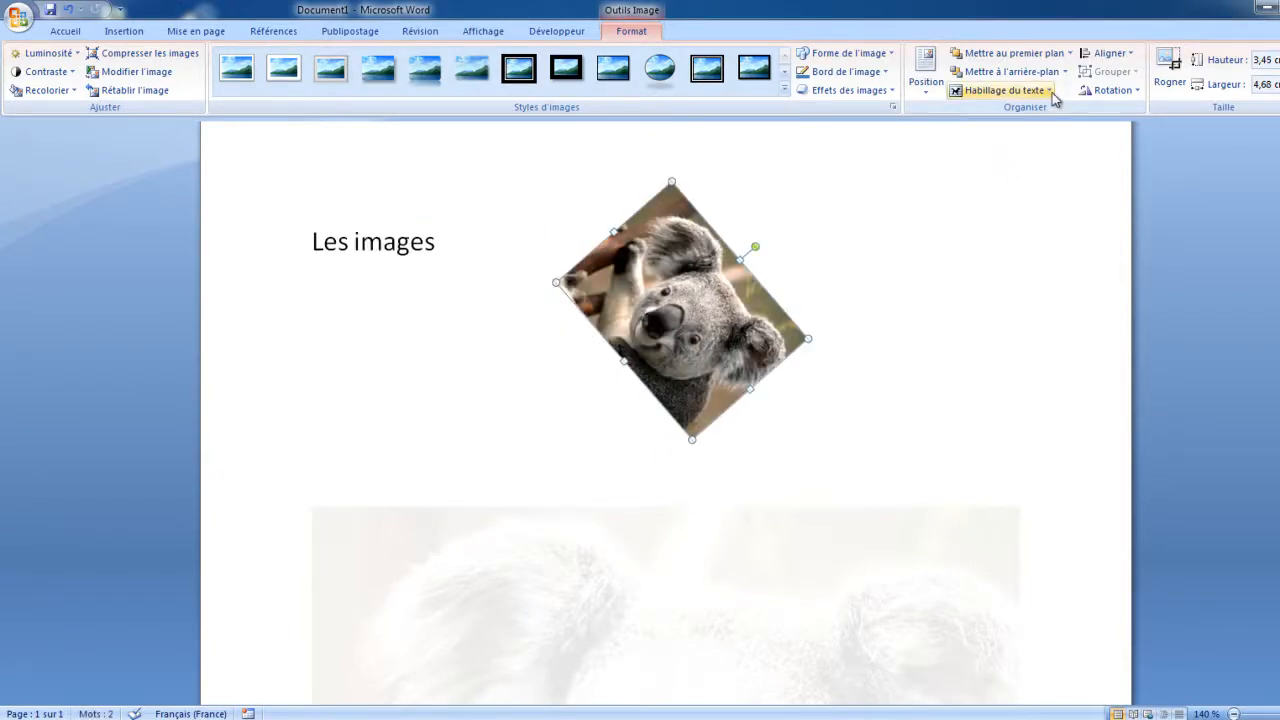
Place the koala picture behind "Les images" with Derrière le texte wrapping, enlarged to about 3.82 cm high by 5.27 cm wide
{"action": "left_click", "coordinate": [1040, 90]}
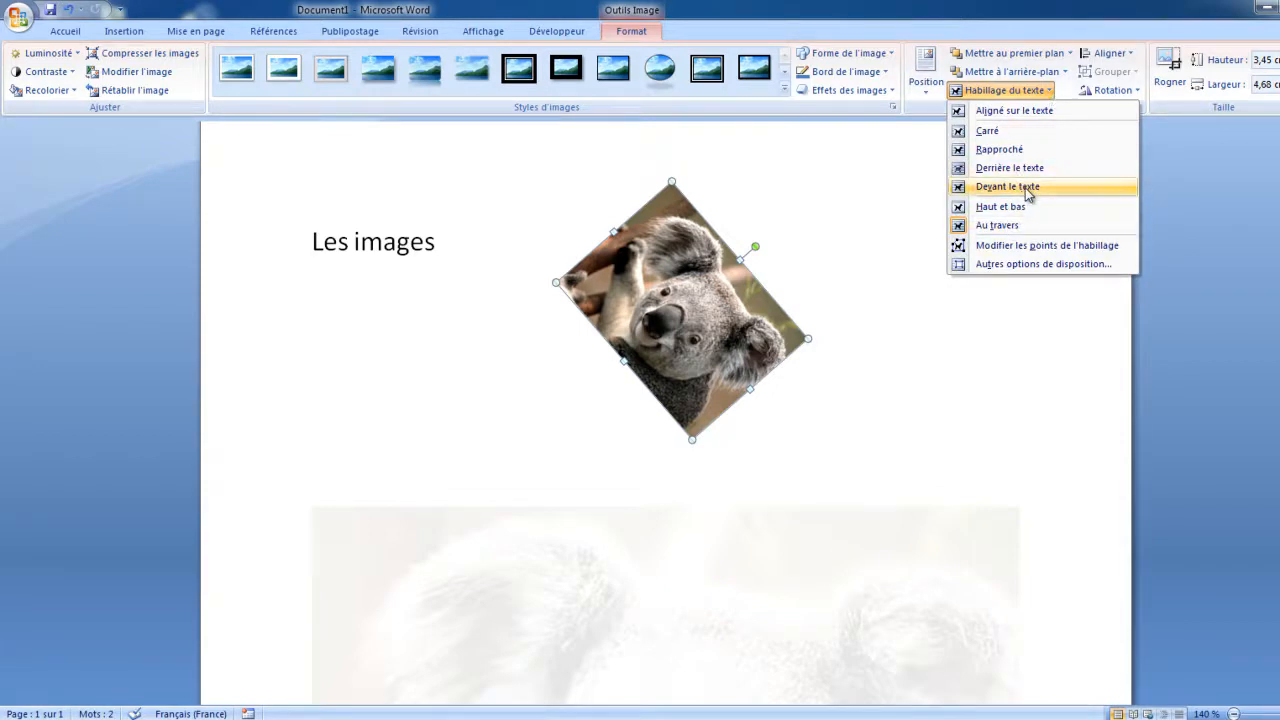
{"action": "left_click", "coordinate": [1009, 168]}
{"action": "left_click_drag", "start_coordinate": [719, 320], "coordinate": [444, 266]}
{"action": "left_click_drag", "start_coordinate": [533, 284], "coordinate": [714, 324]}
{"action": "left_click_drag", "start_coordinate": [606, 308], "coordinate": [858, 390]}
{"action": "left_click_drag", "start_coordinate": [790, 322], "coordinate": [473, 331]}
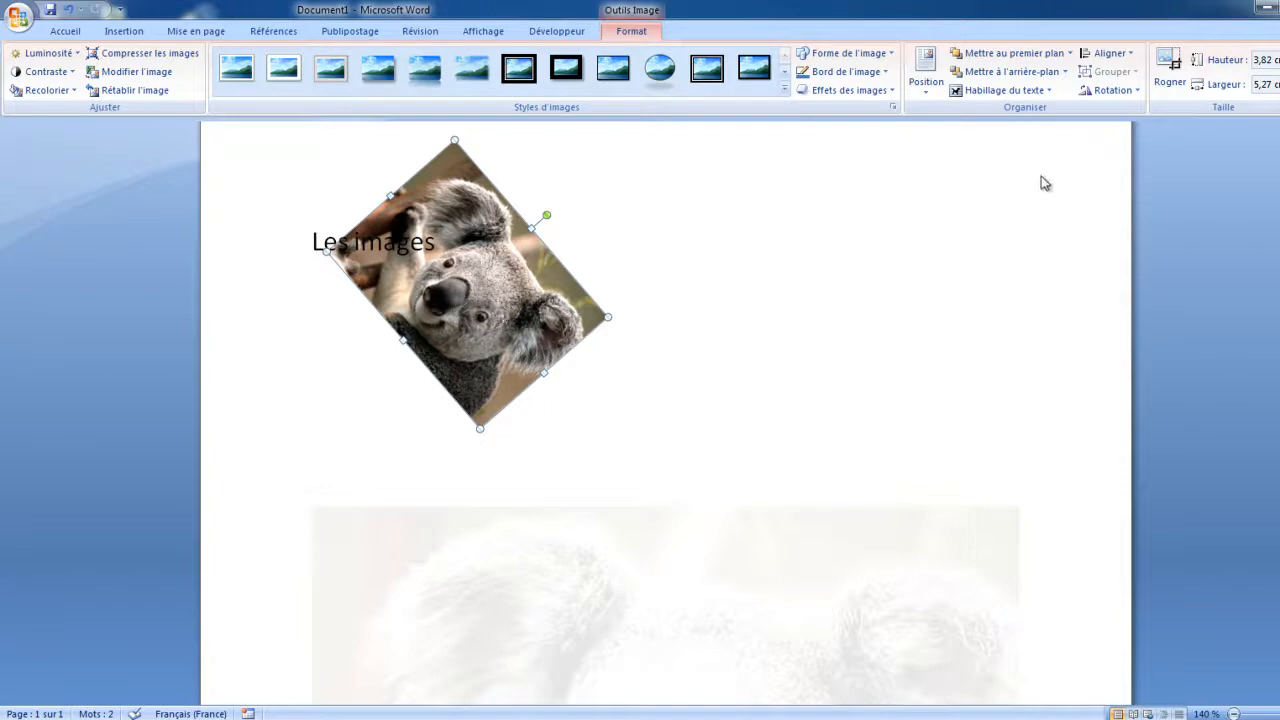
Change the koala picture's text wrapping to Au travers and position it between the words "Les" and "images"
{"action": "left_click", "coordinate": [1046, 92]}
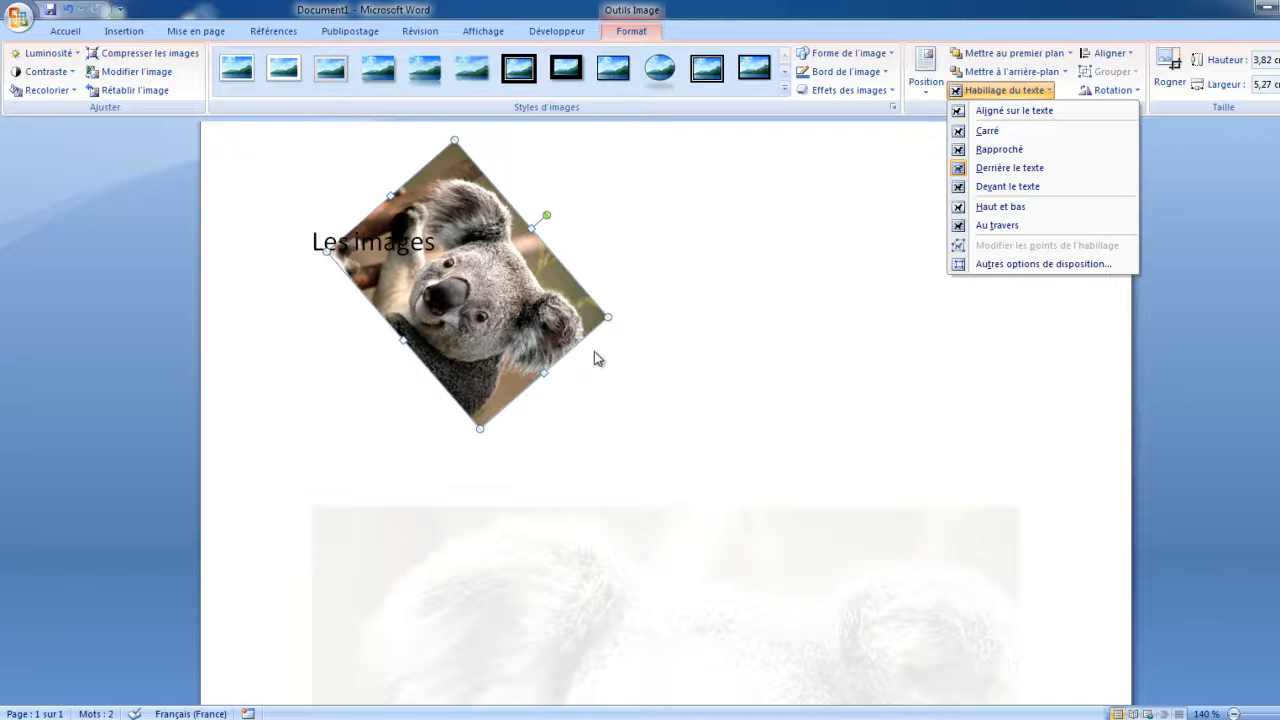
{"action": "left_click", "coordinate": [493, 288]}
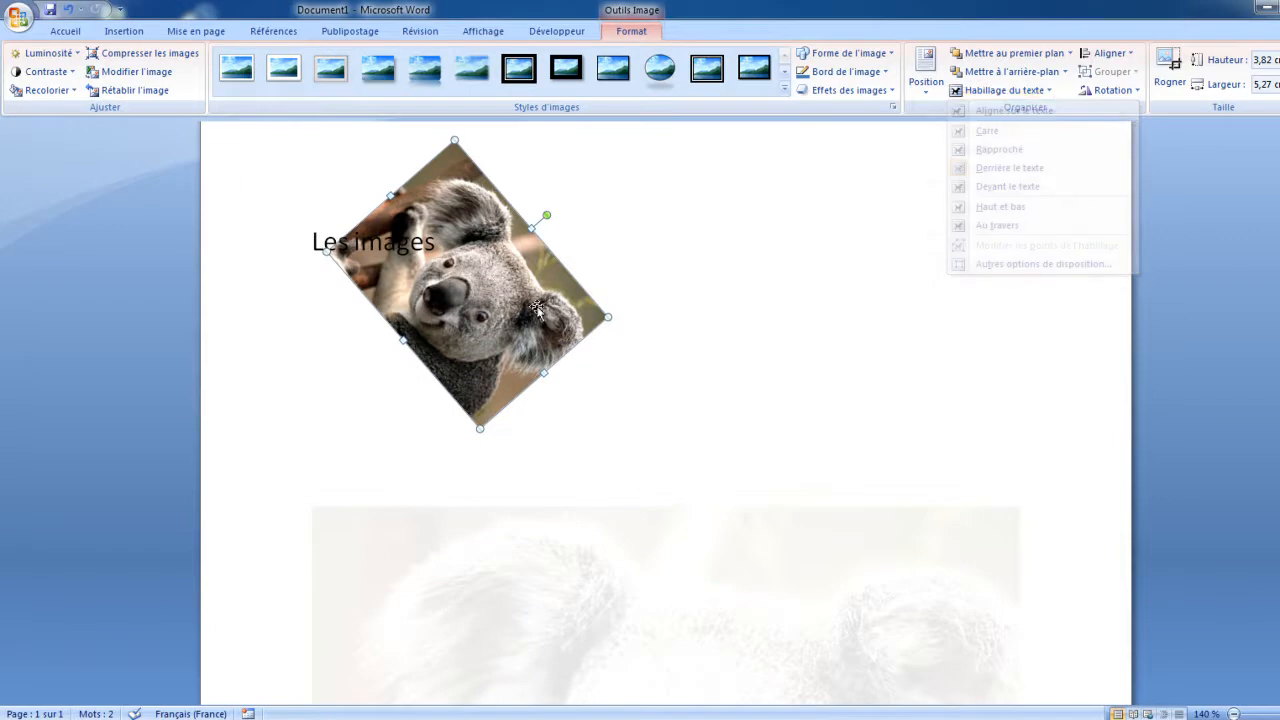
{"action": "left_click_drag", "start_coordinate": [503, 305], "coordinate": [625, 306]}
{"action": "left_click", "coordinate": [990, 92]}
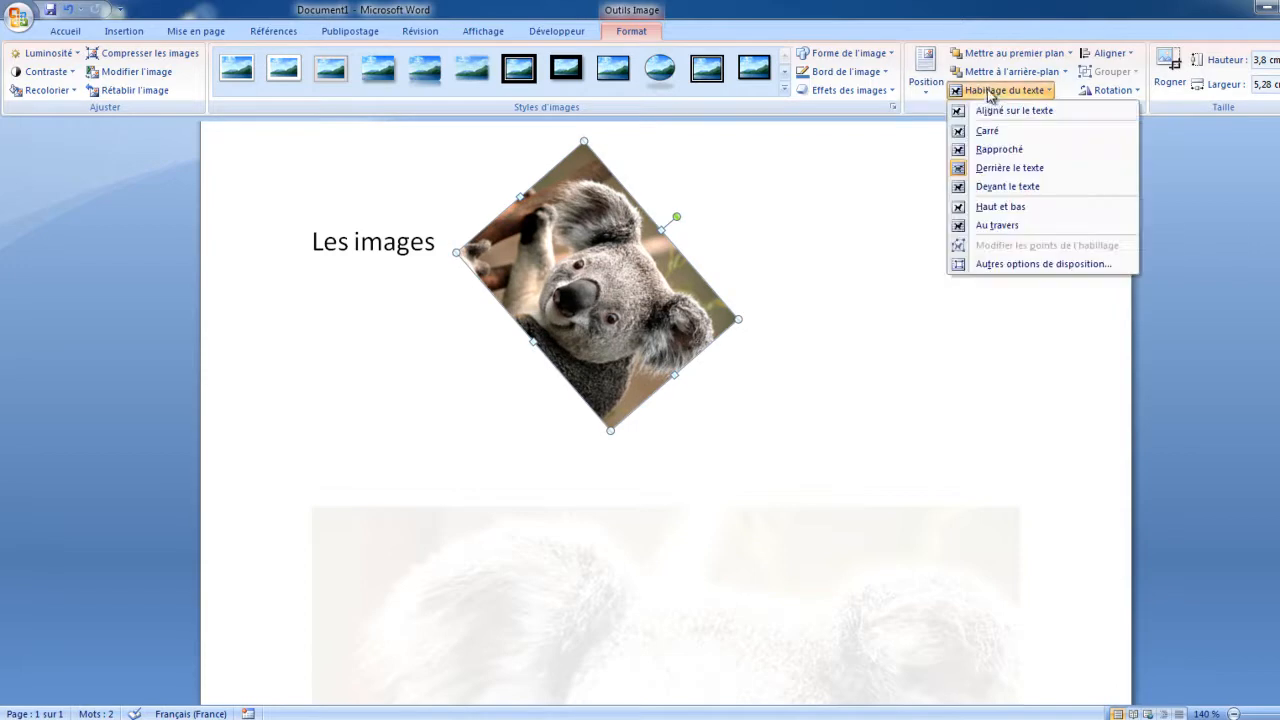
{"action": "left_click", "coordinate": [1008, 227]}
{"action": "left_click_drag", "start_coordinate": [534, 183], "coordinate": [467, 190]}
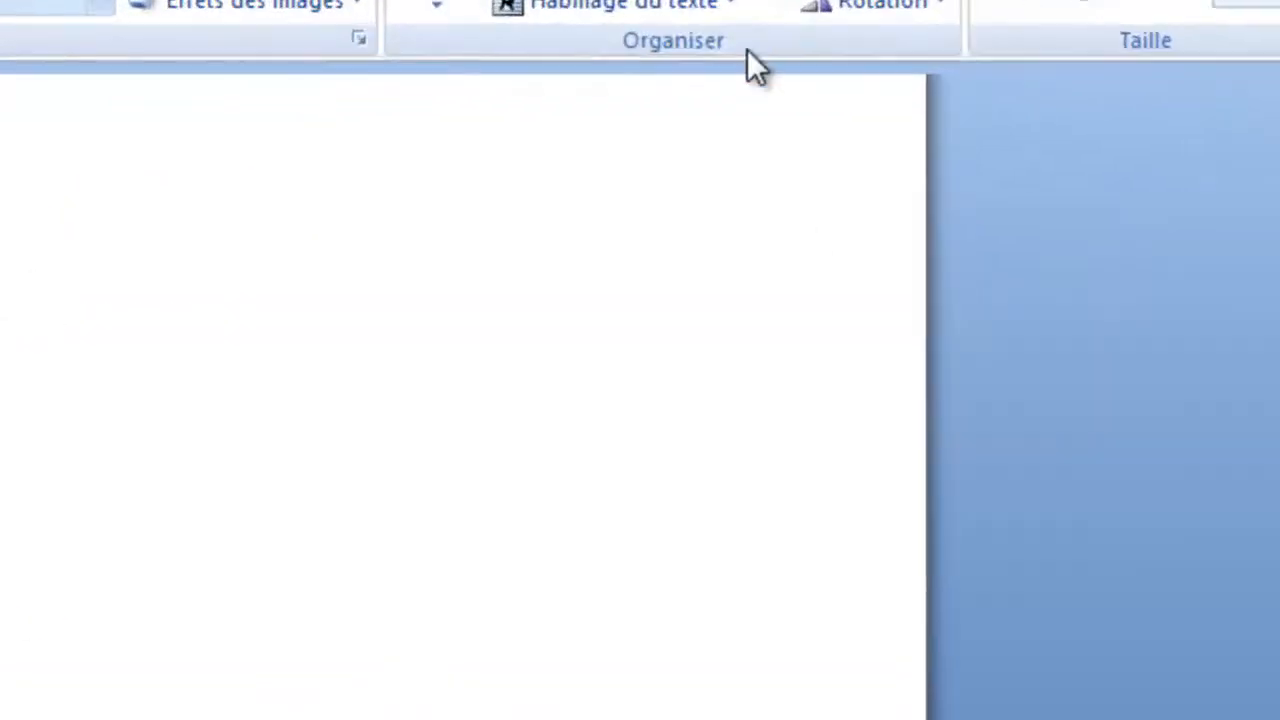
Move the koala picture off the text line, below and to the right of "Les images"
{"action": "left_click", "coordinate": [1050, 91]}
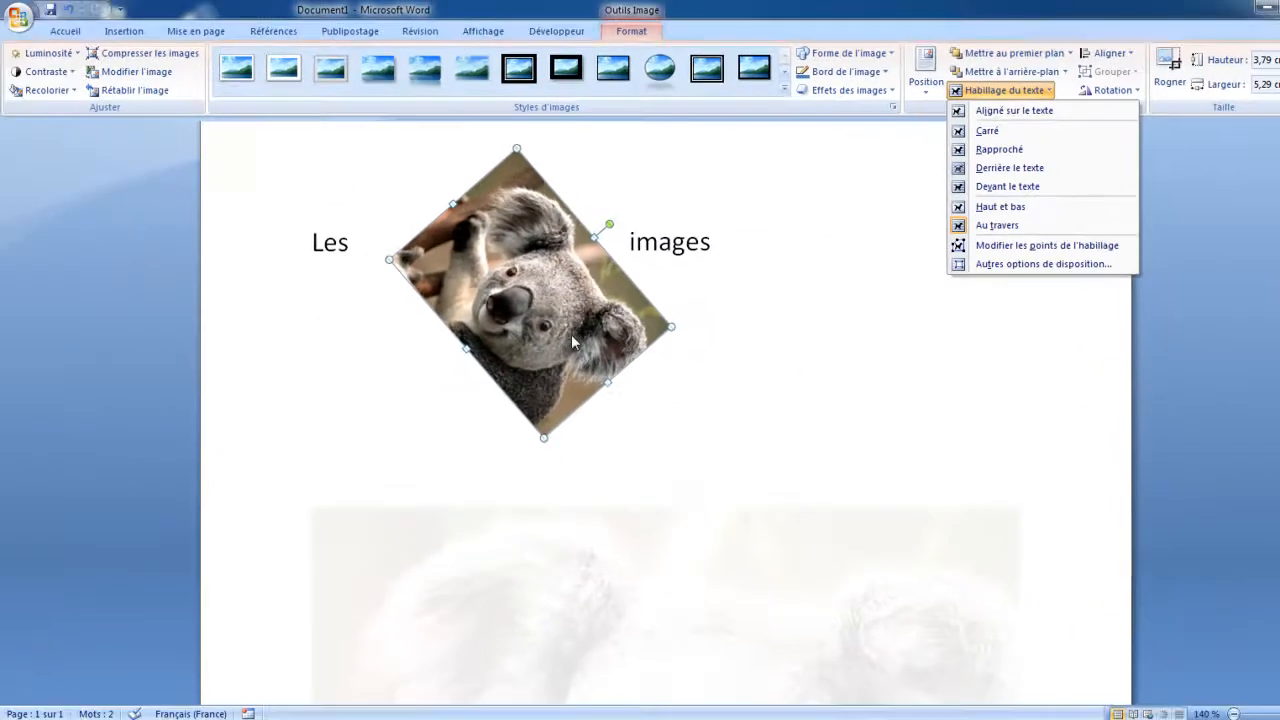
{"action": "left_click", "coordinate": [551, 308]}
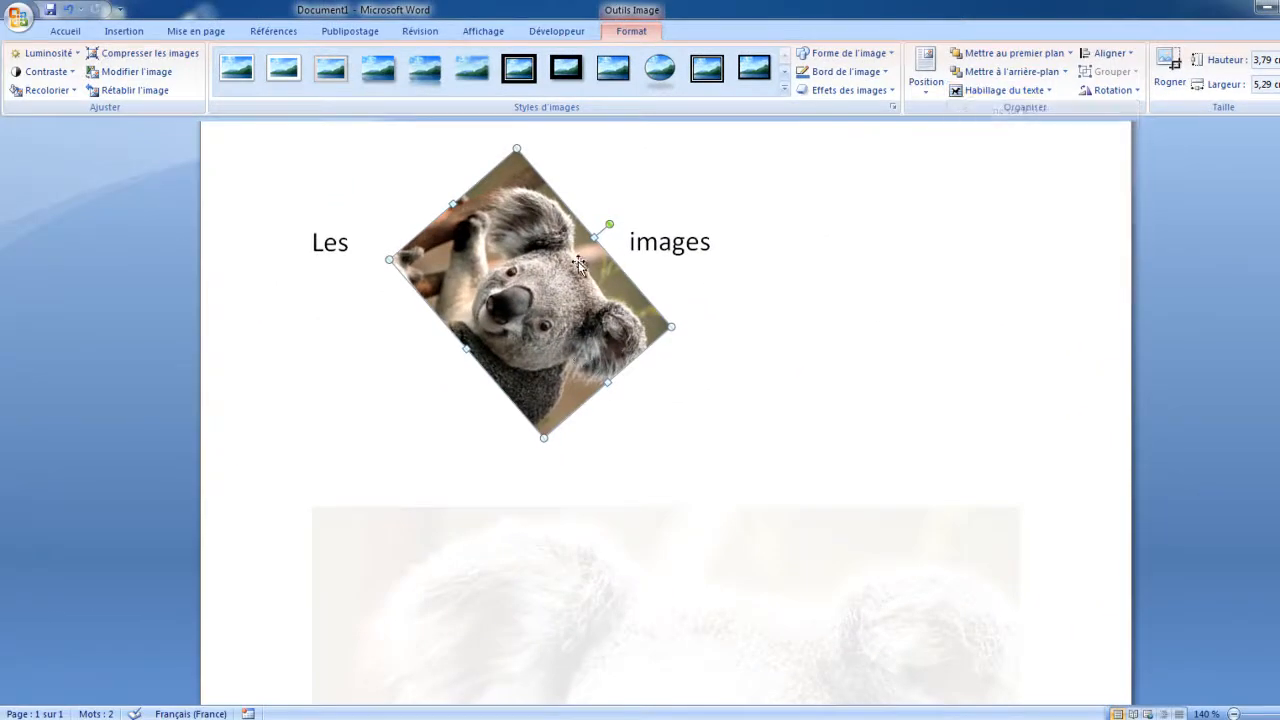
{"action": "left_click_drag", "start_coordinate": [555, 287], "coordinate": [781, 421]}
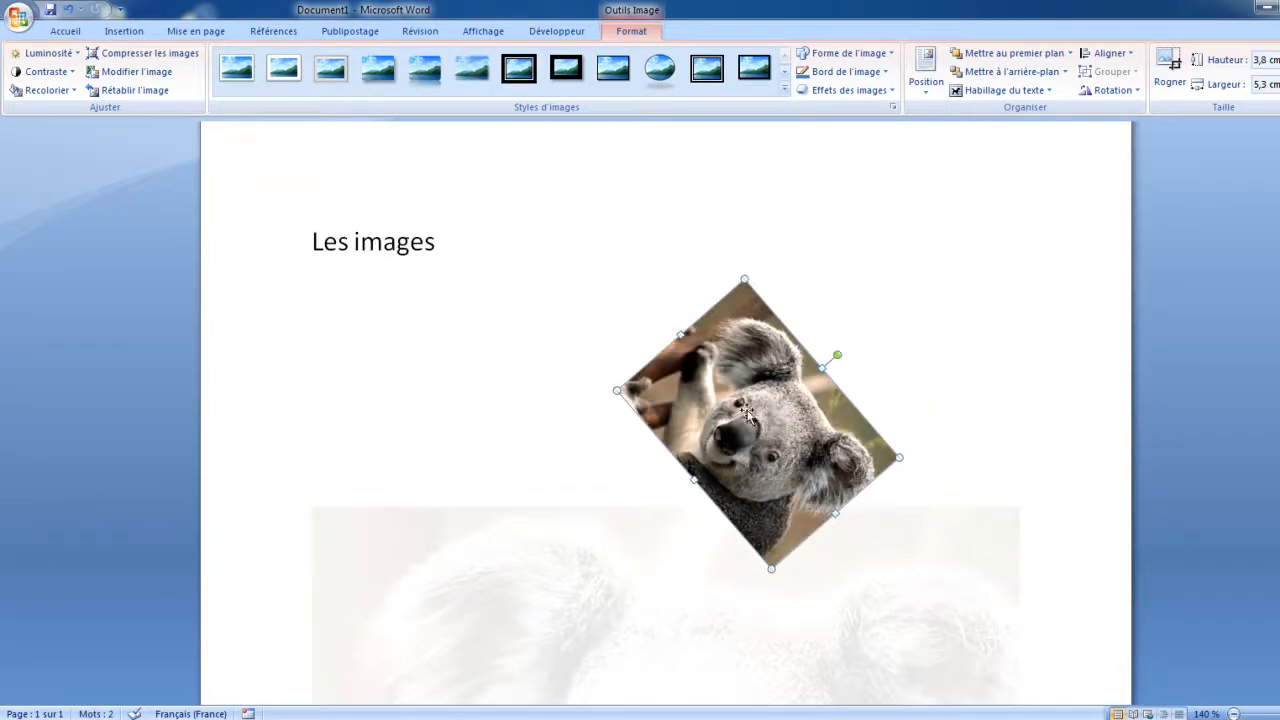